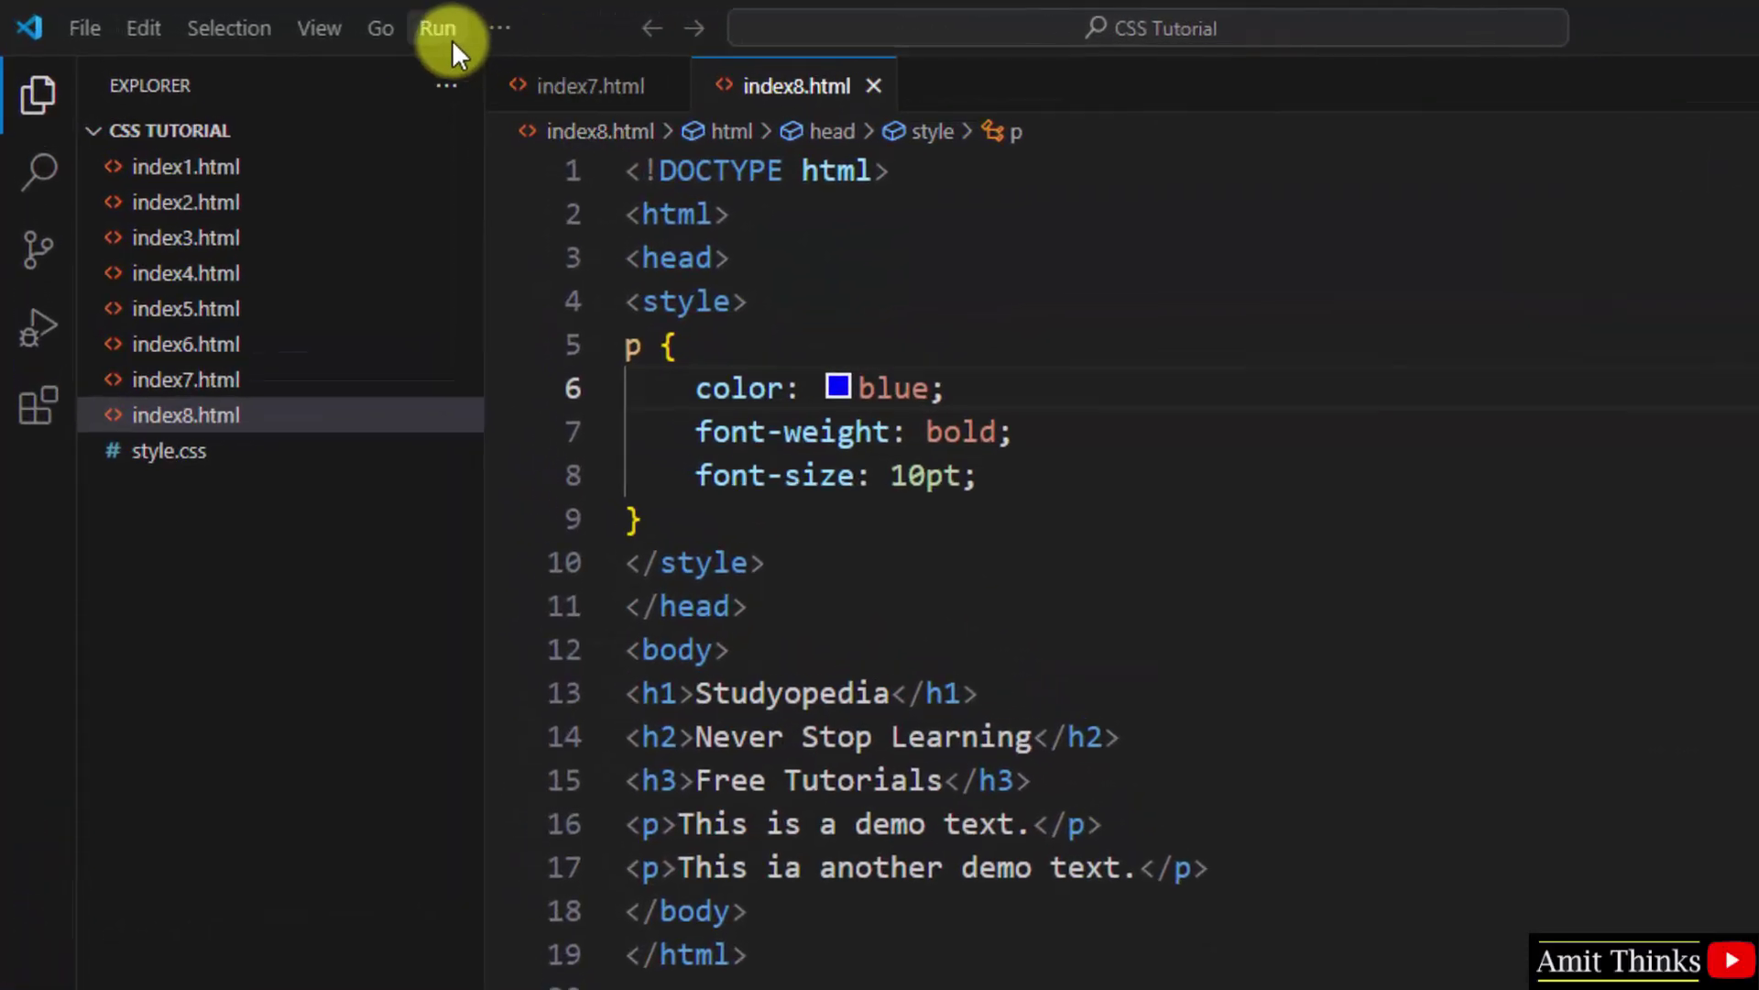
Step: Run Help > Check for Updates, then confirm in Help that the update is downloading
click(503, 31)
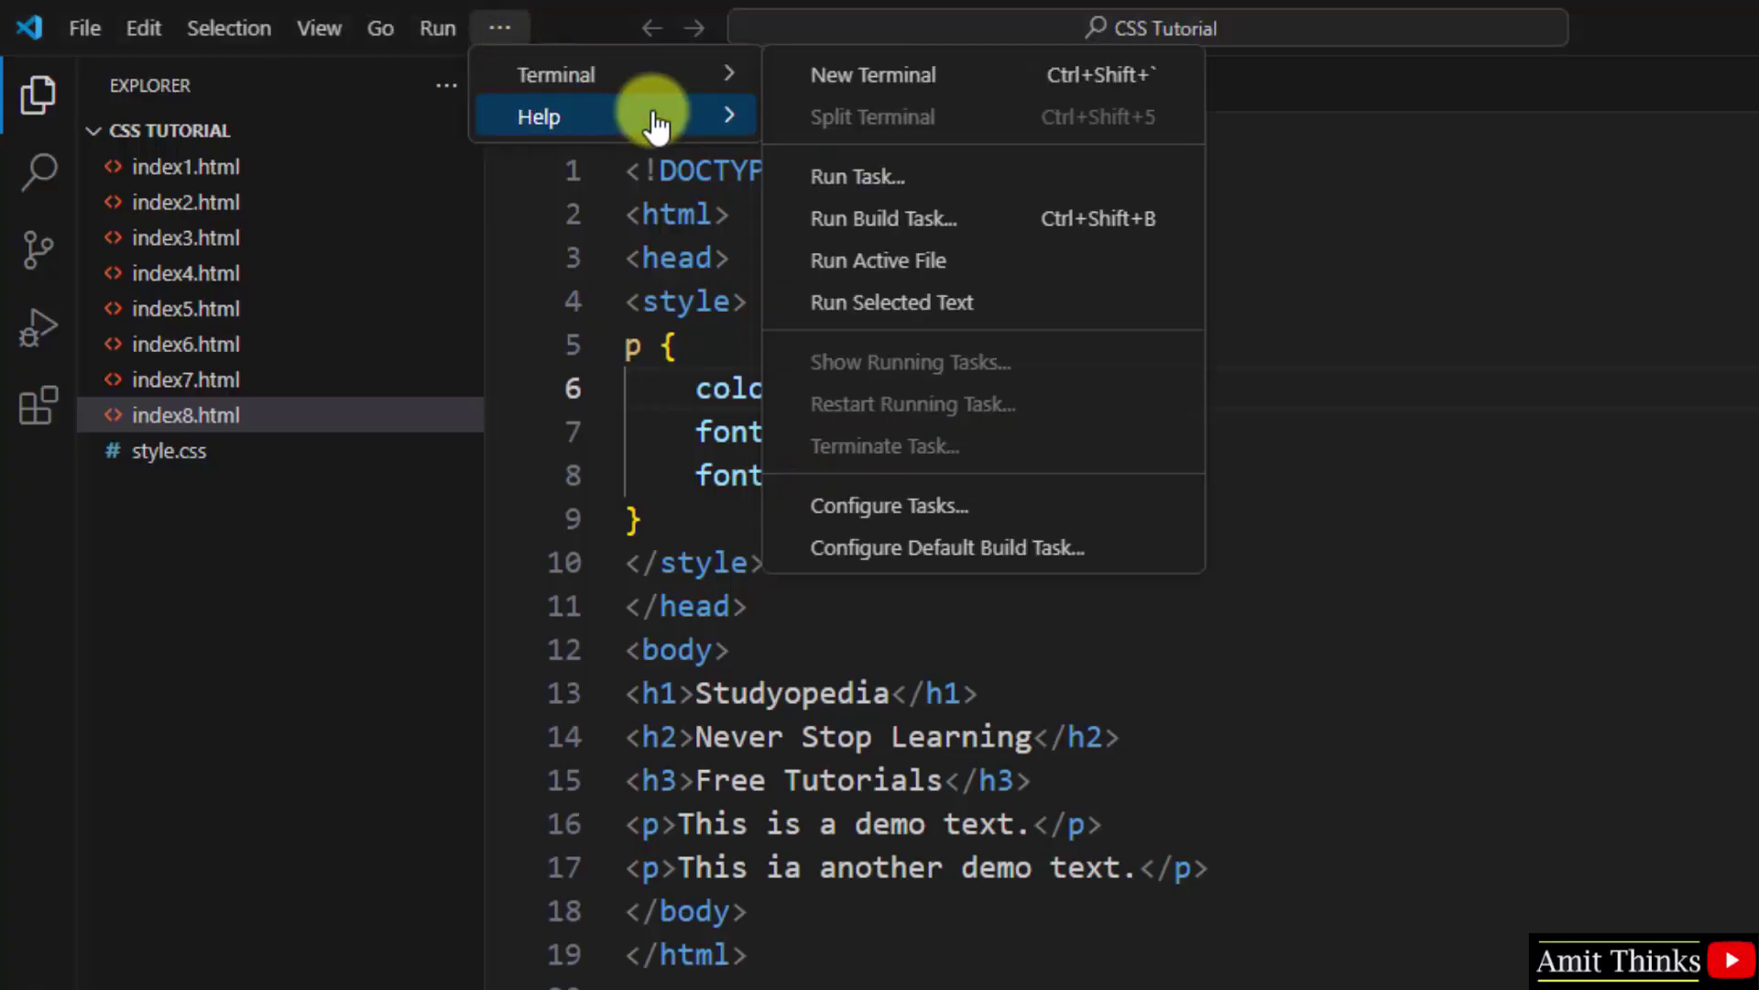
mouse_move(605, 117)
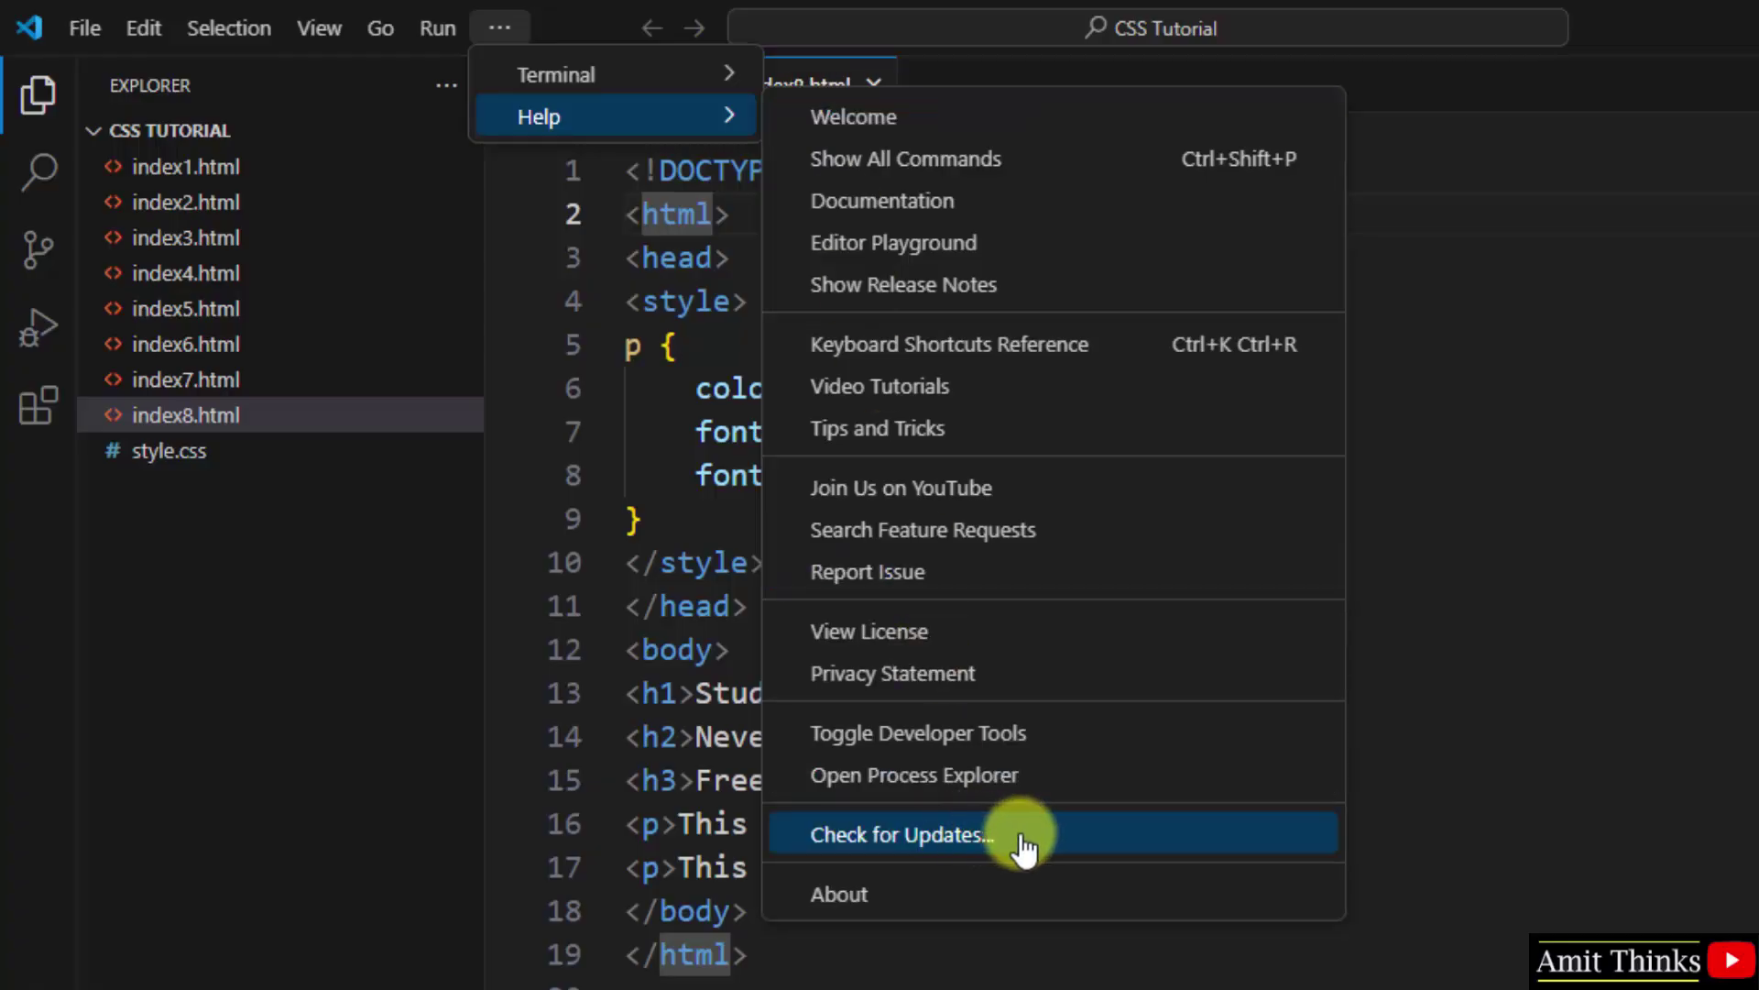
click(1070, 853)
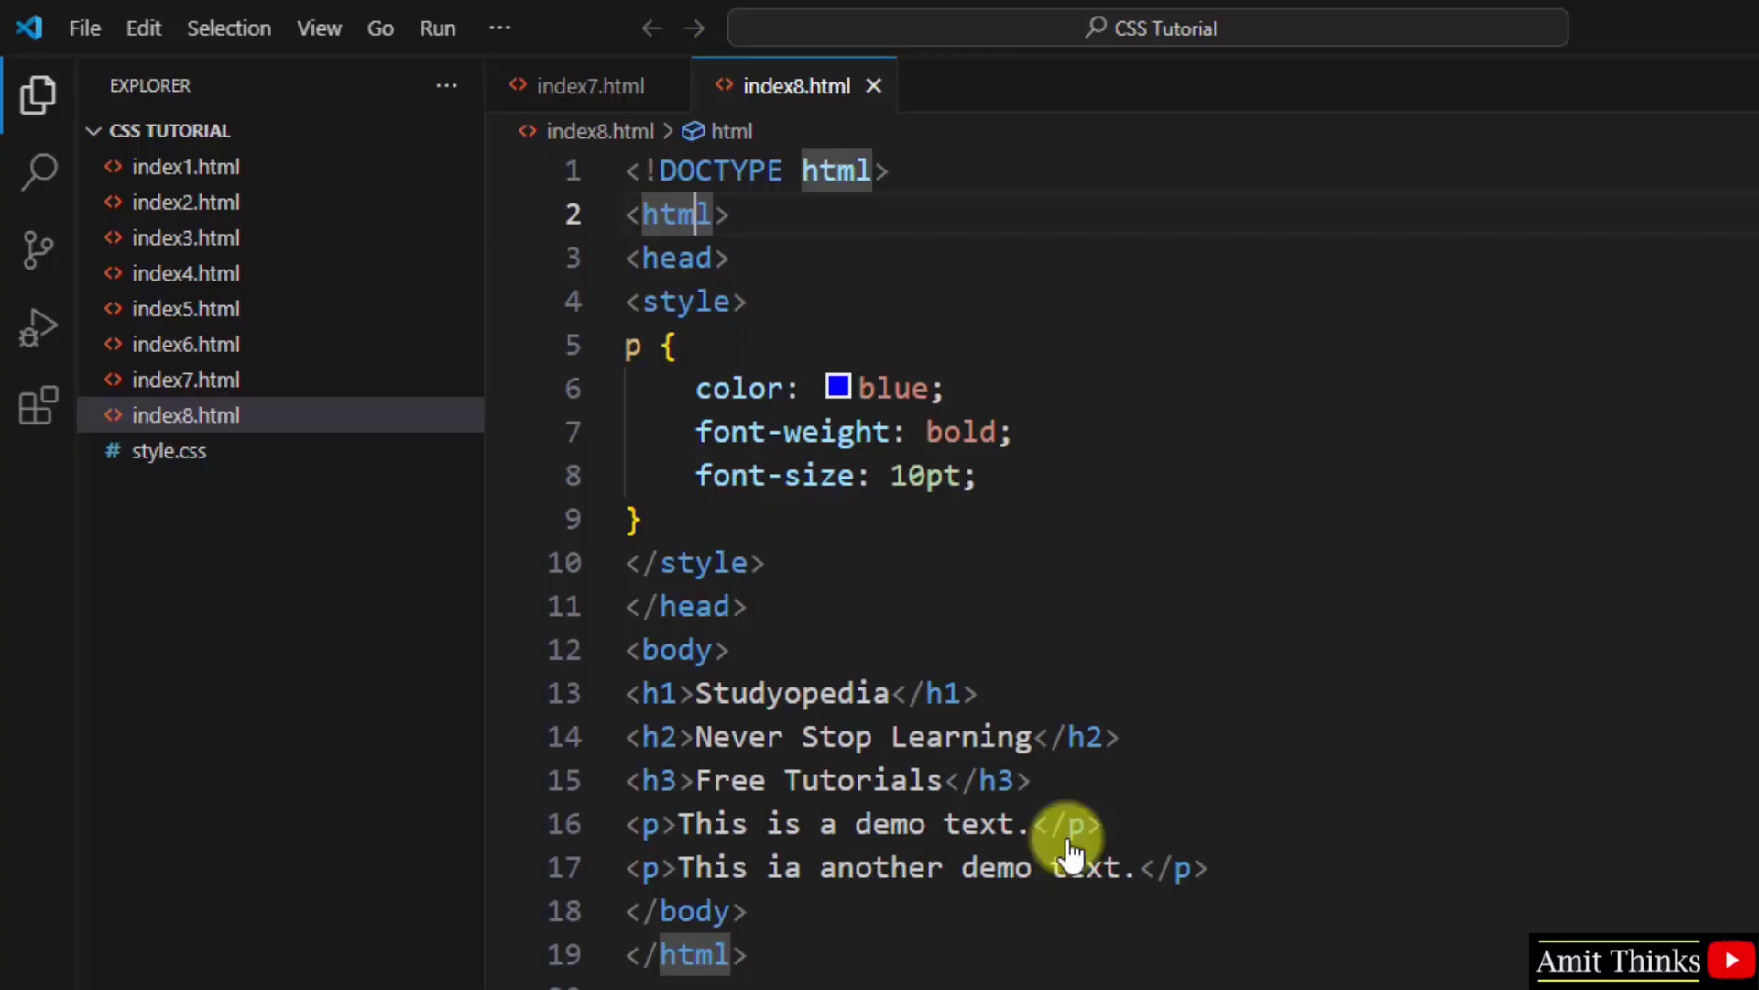
click(1002, 656)
click(507, 19)
mouse_move(606, 114)
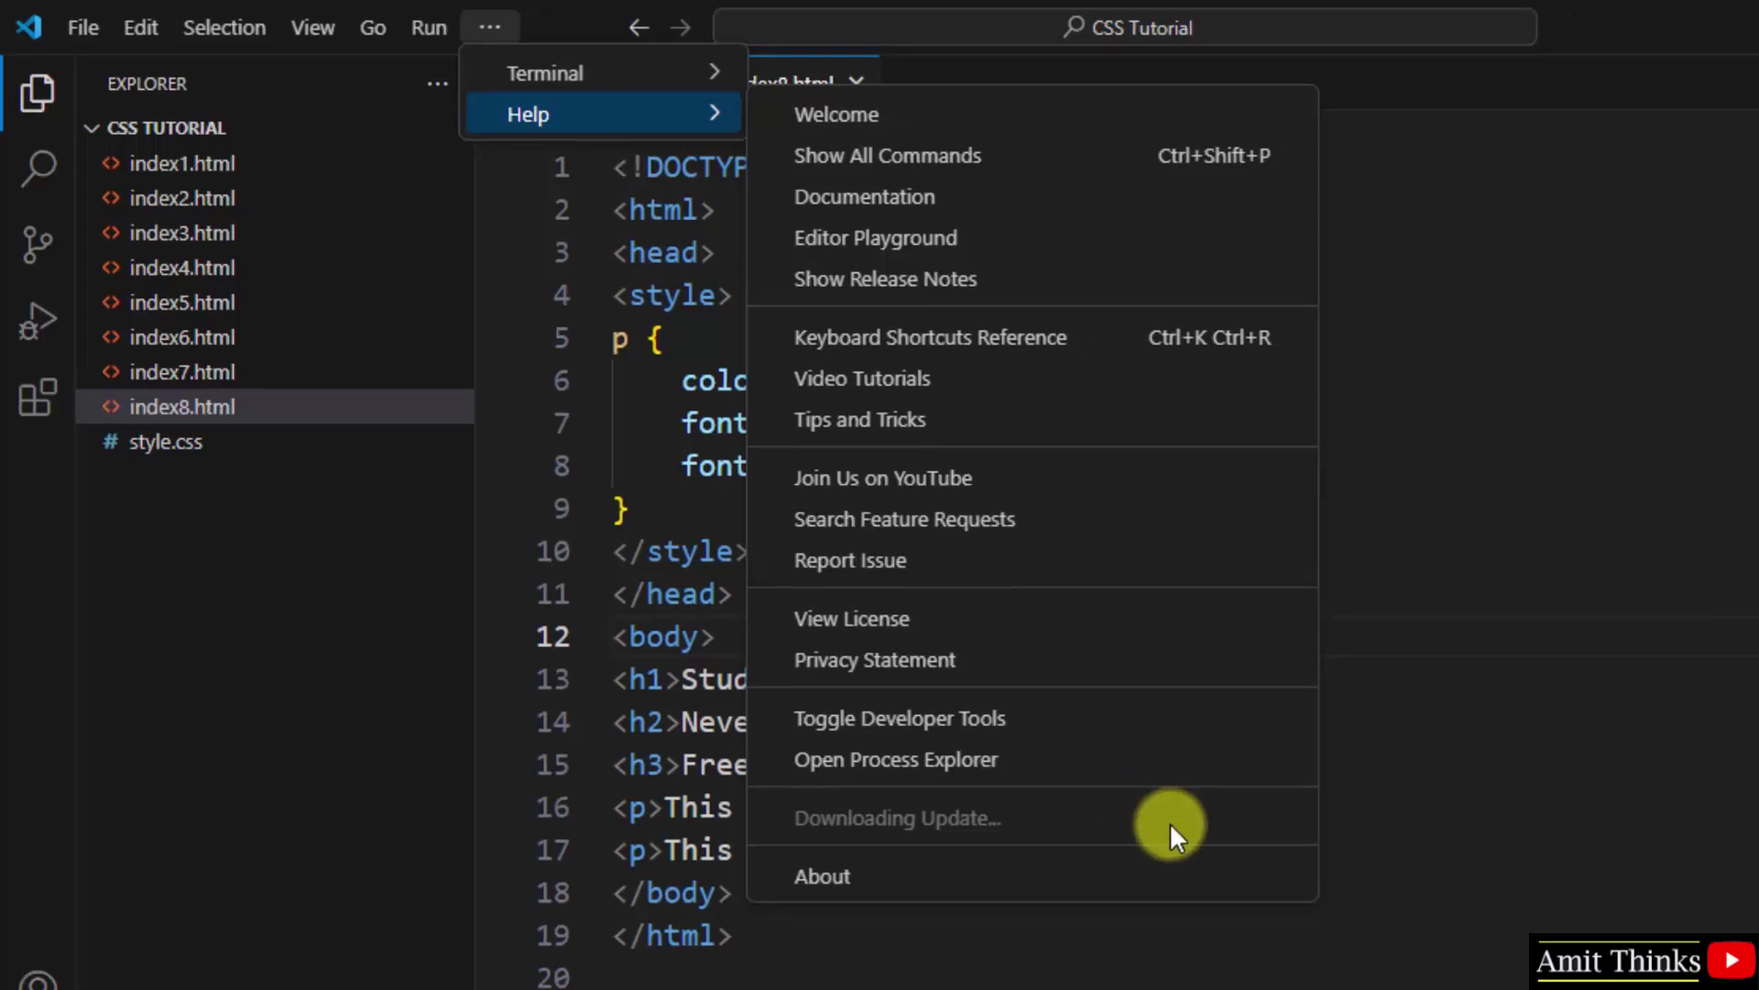
Step: Choose Help > Restart to Update to install the downloaded 1.90.1 release
click(912, 553)
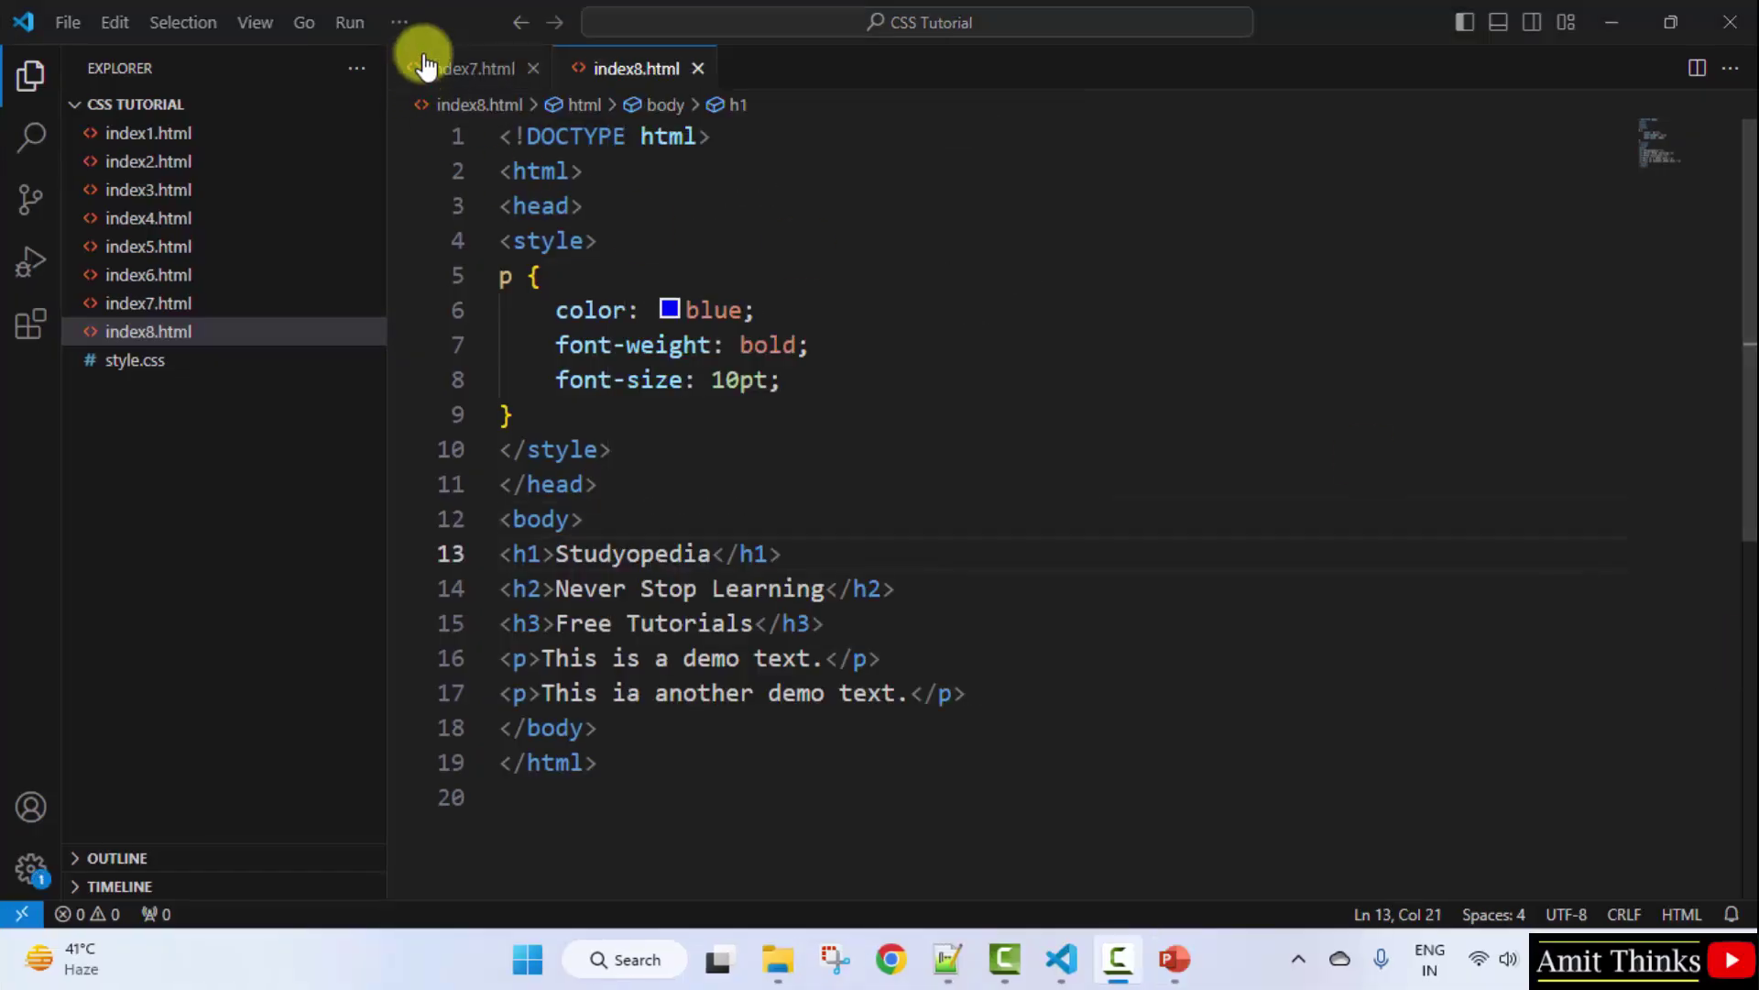
click(401, 22)
mouse_move(468, 92)
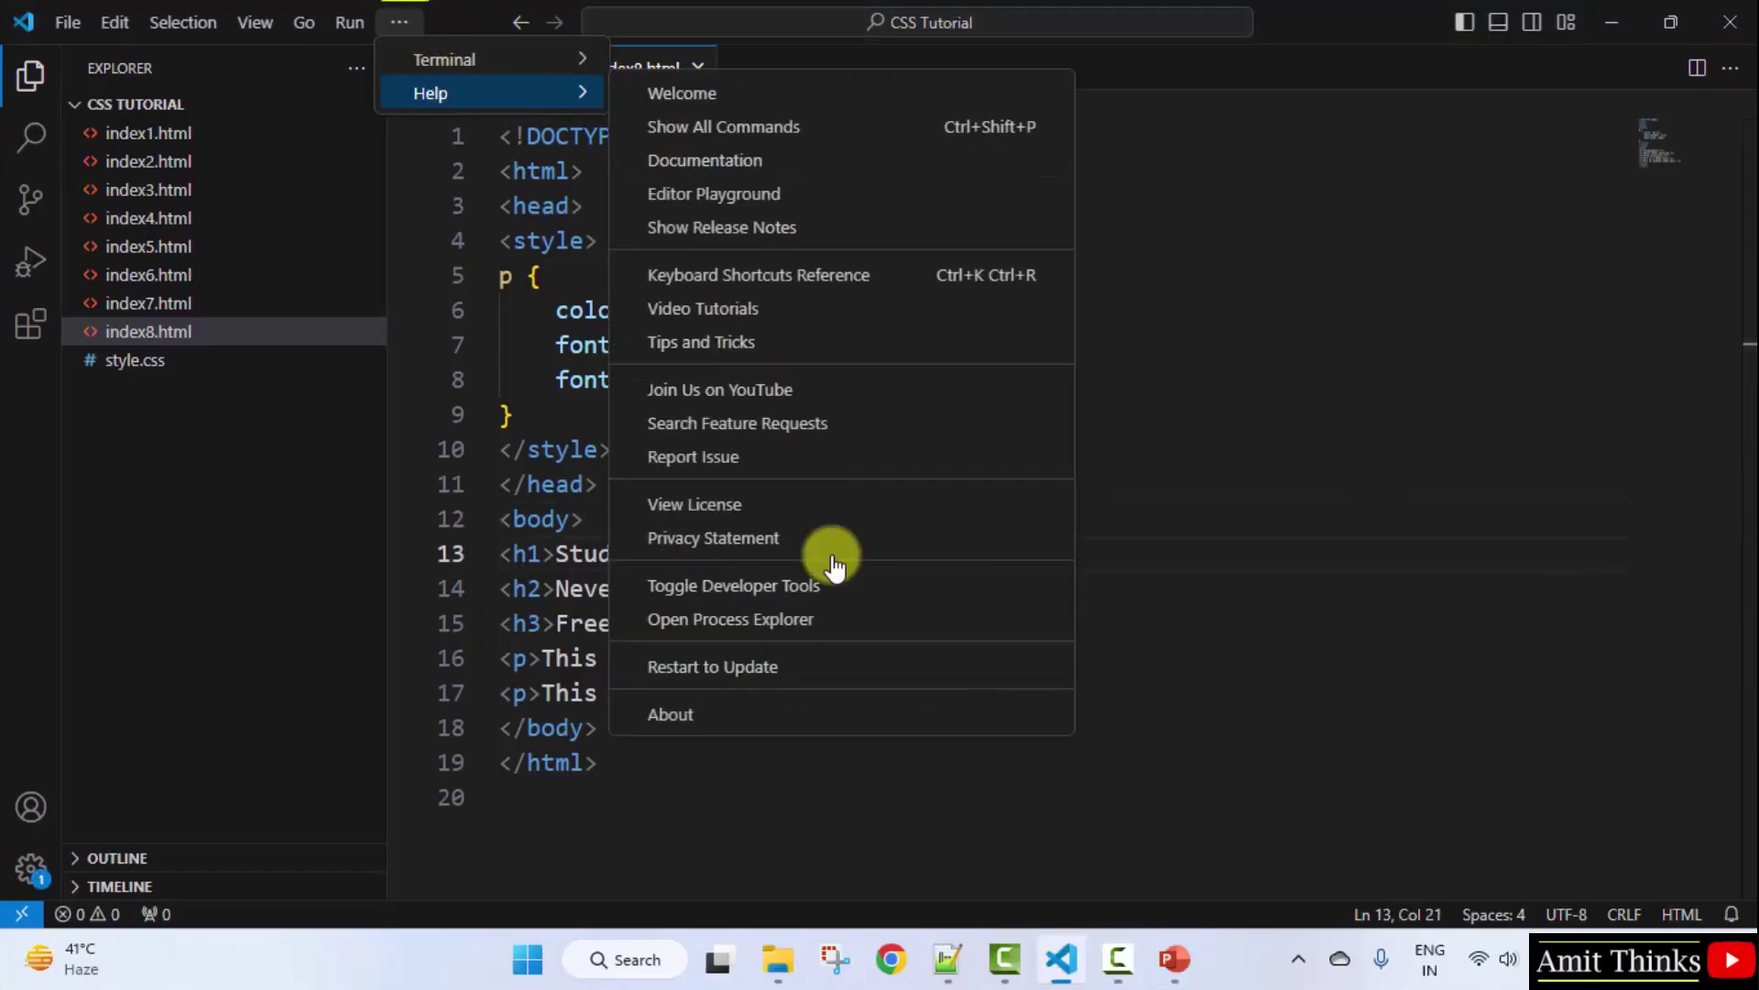
click(923, 675)
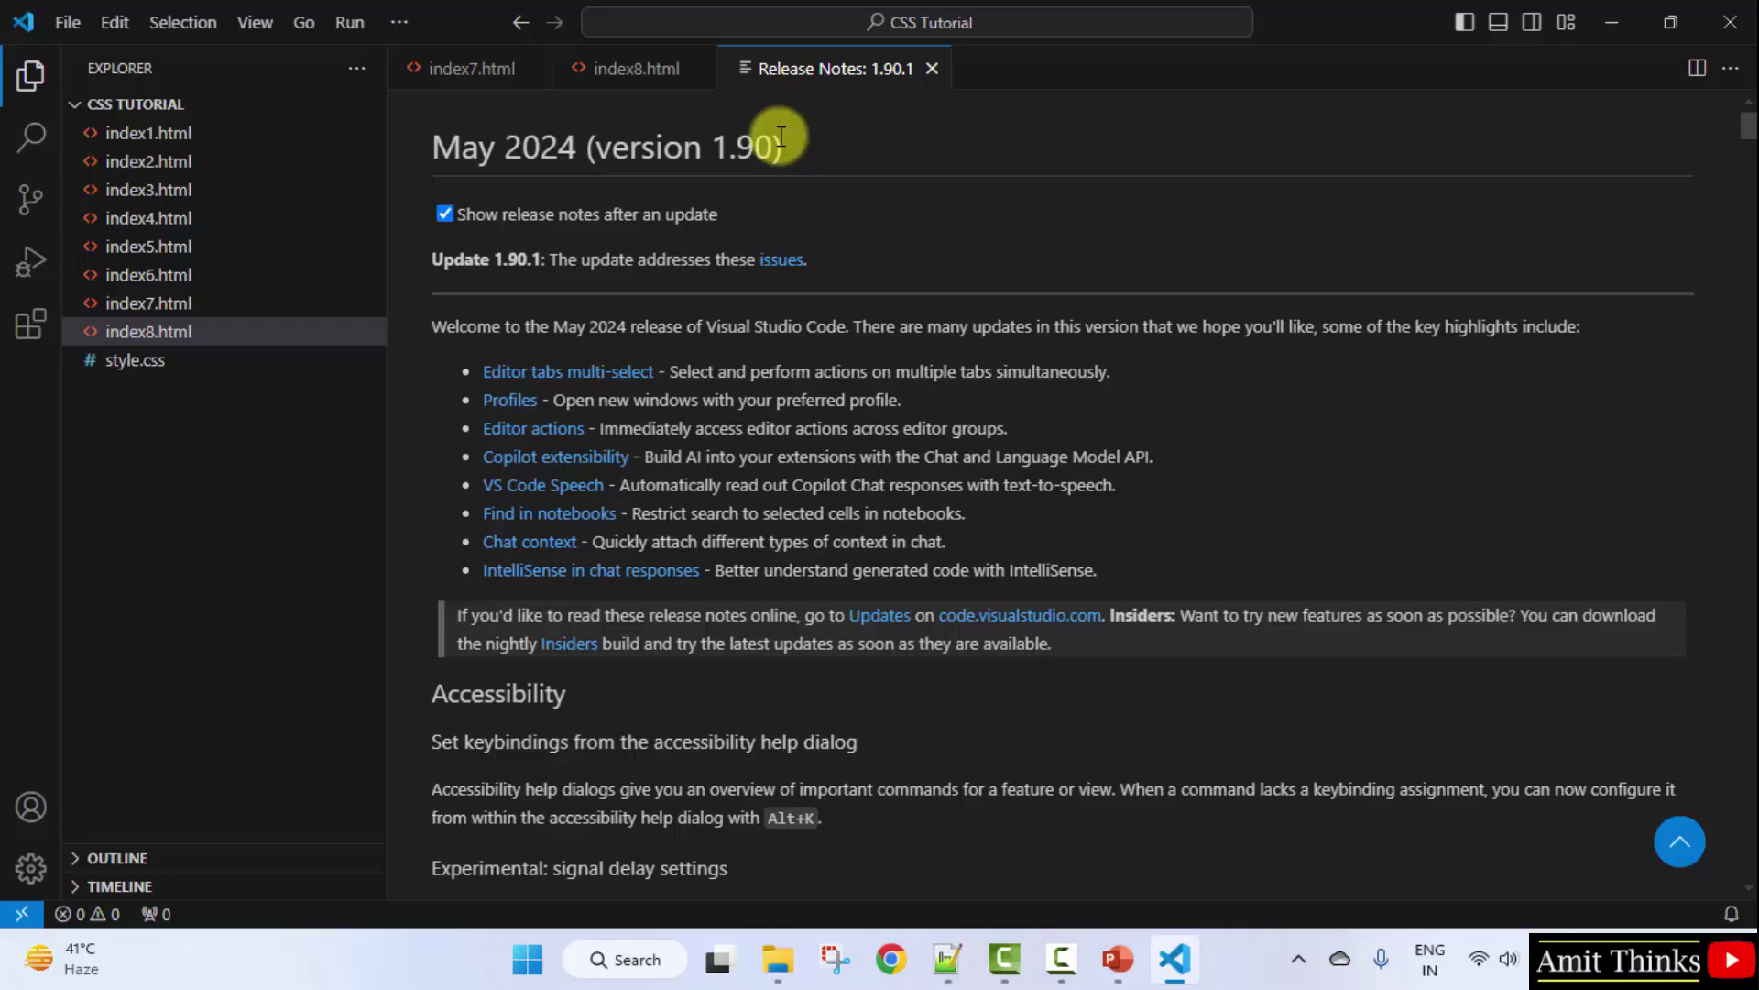
Step: Open Help > About to show the dialog listing Version 1.90.1
click(387, 15)
mouse_move(495, 92)
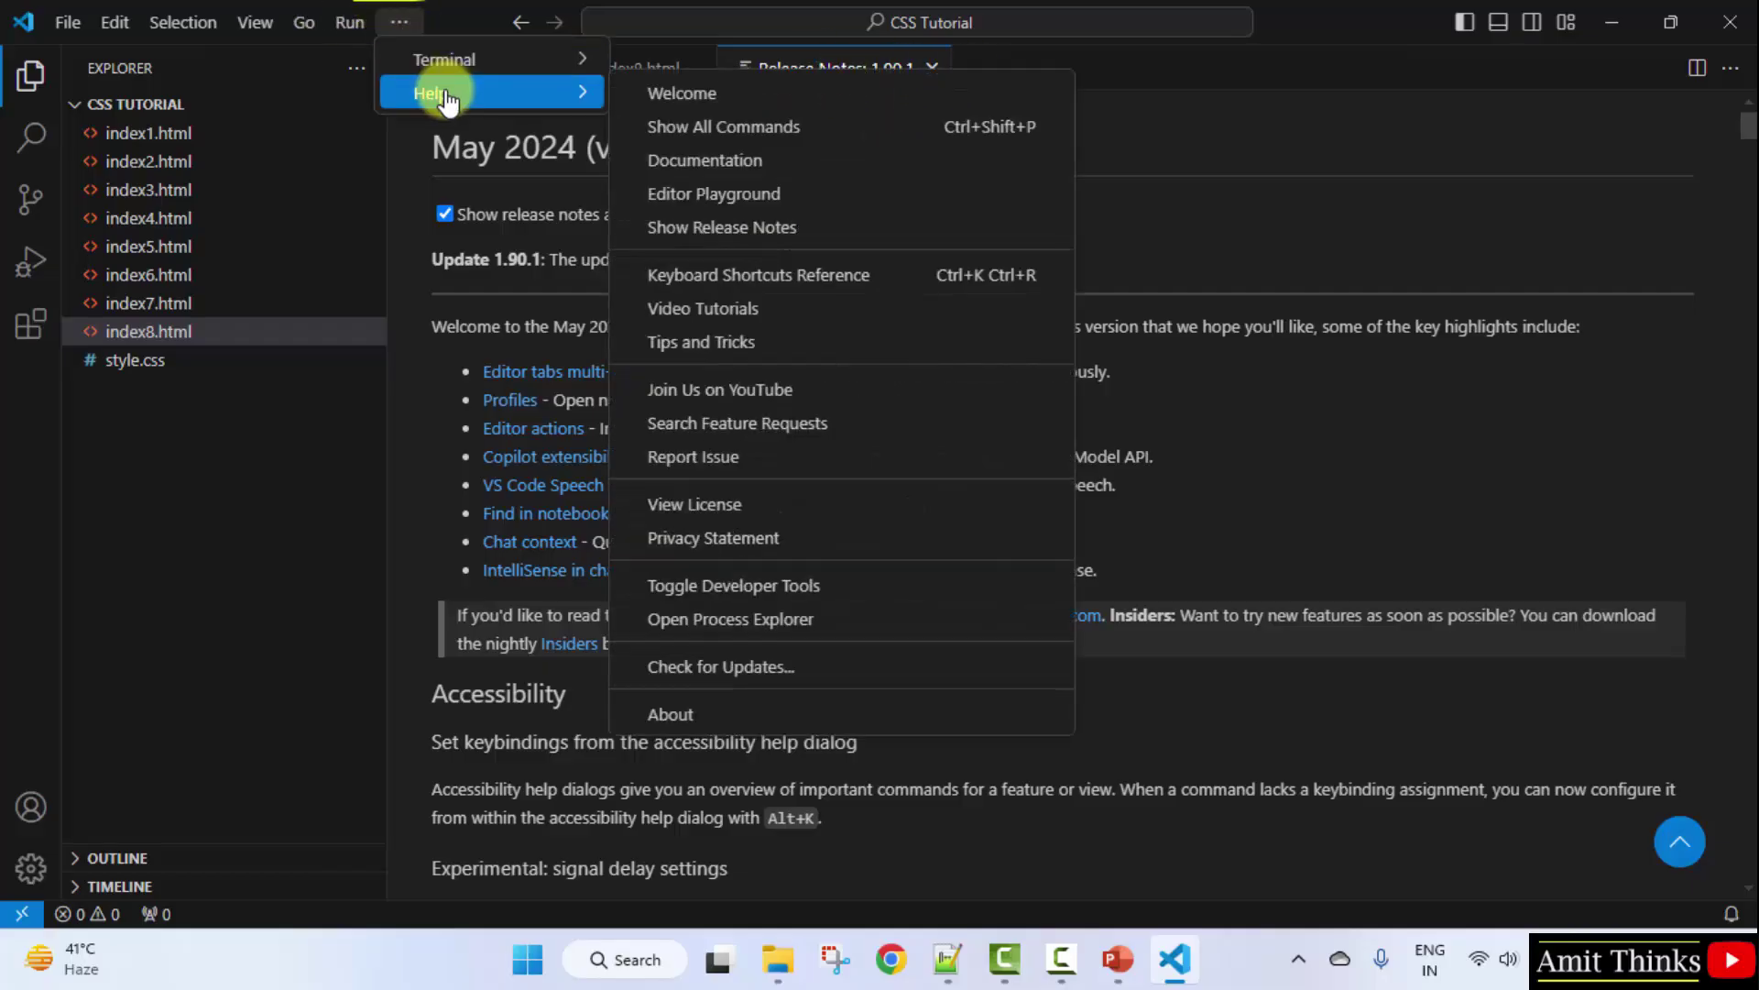
click(820, 715)
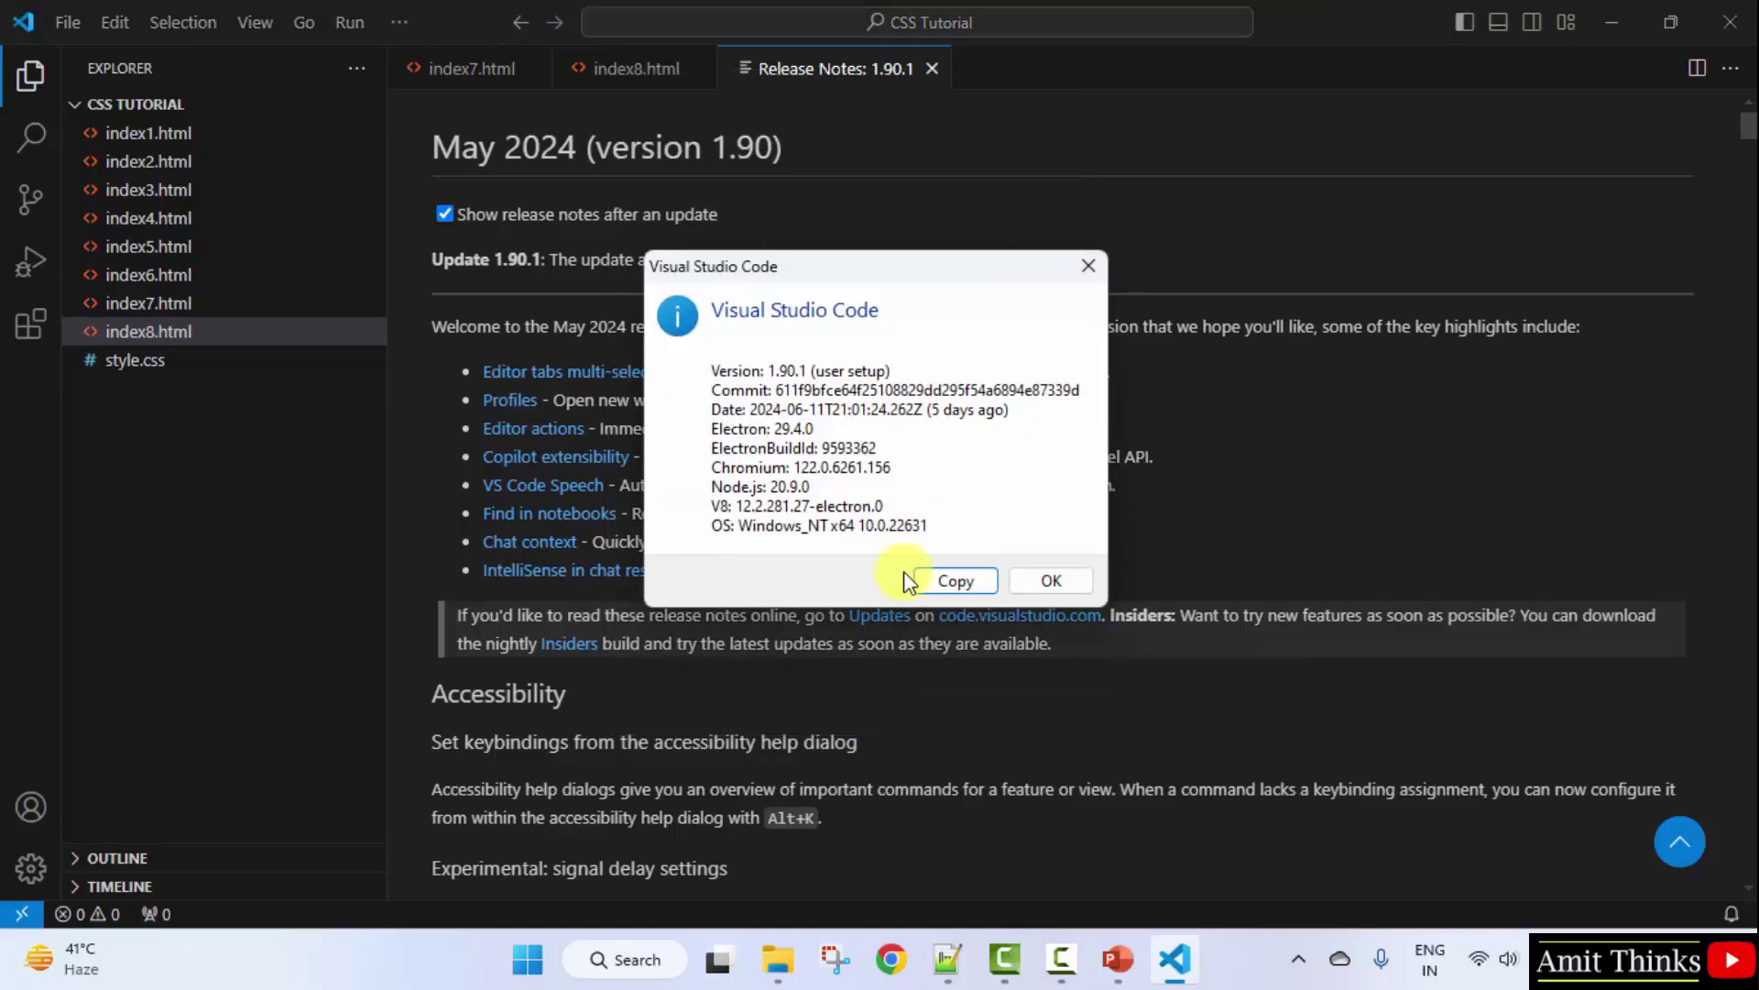